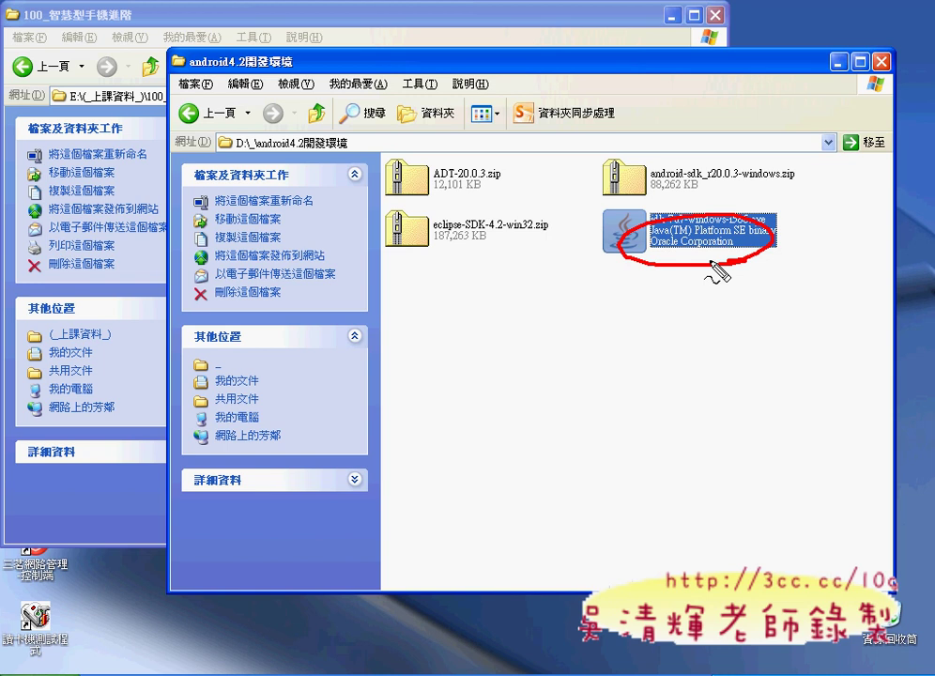
Step: Minimize the 100_智慧型手機進階 folder window and the FileZilla window, keeping the android4.2開發環境 folder open
{"action": "key", "text": "Escape"}
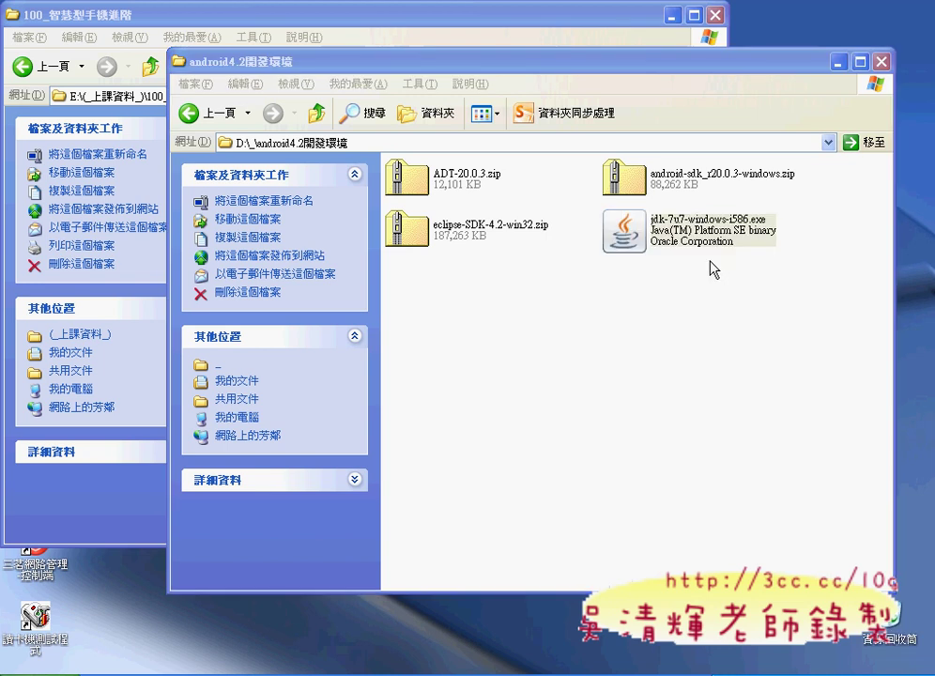
{"action": "left_click", "coordinate": [638, 241]}
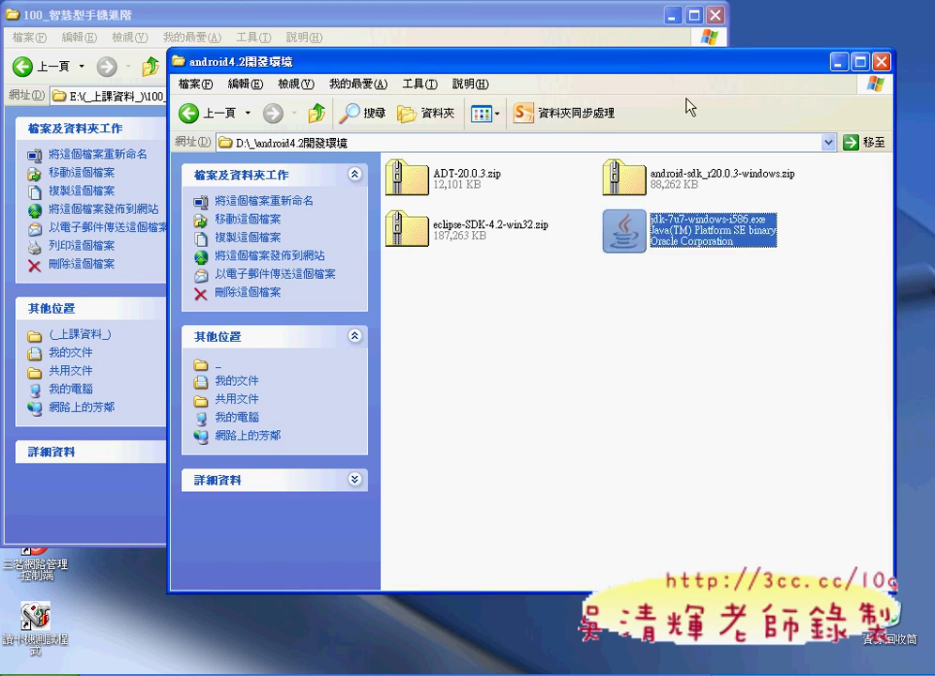
{"action": "left_click", "coordinate": [672, 15]}
{"action": "left_click_drag", "start_coordinate": [673, 69], "coordinate": [664, 69]}
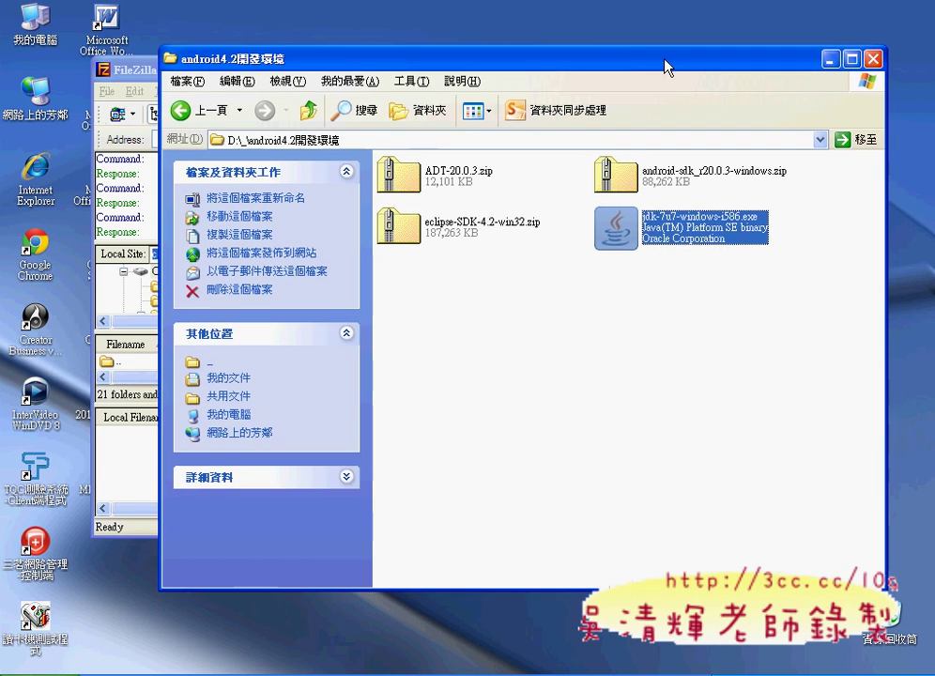
{"action": "left_click", "coordinate": [136, 69]}
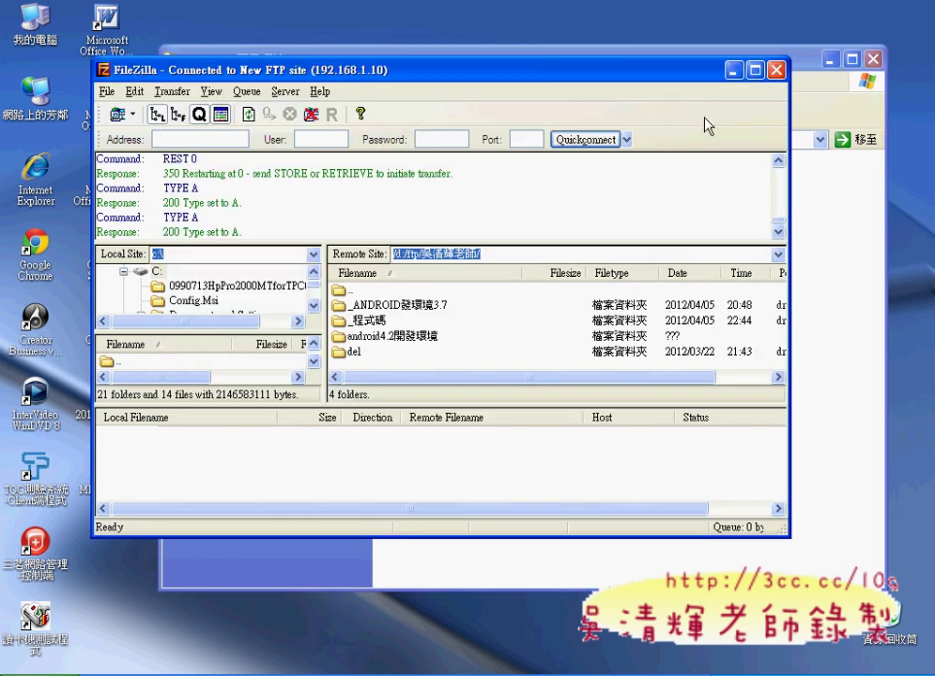
{"action": "left_click", "coordinate": [733, 71]}
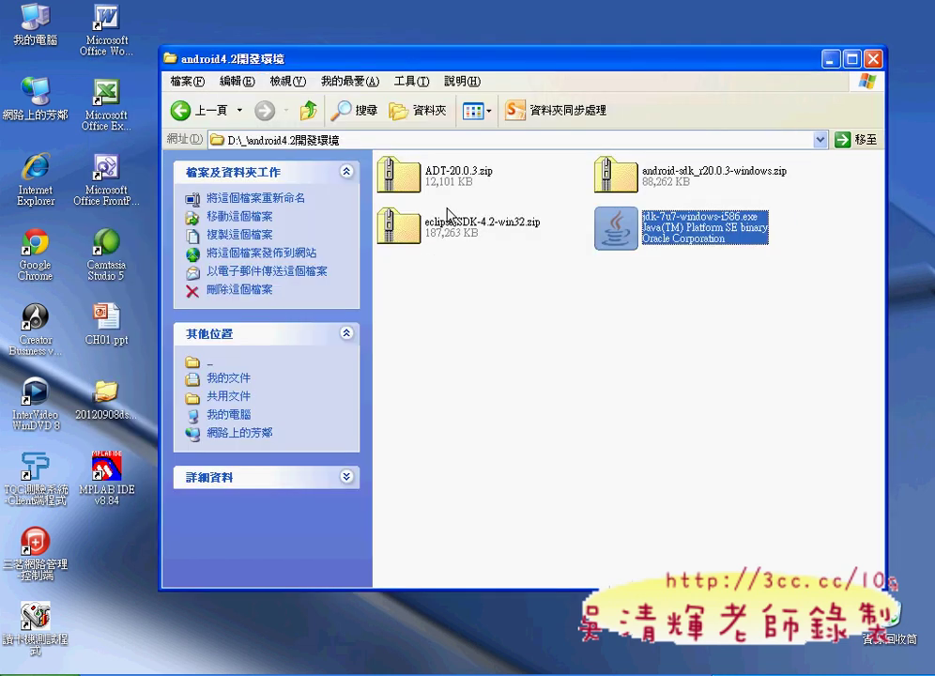
Step: Browse to C:\Program Files\Java and check for the jdk1.7.0_07 installation folder
{"action": "double_click", "coordinate": [34, 23]}
{"action": "double_click", "coordinate": [309, 274]}
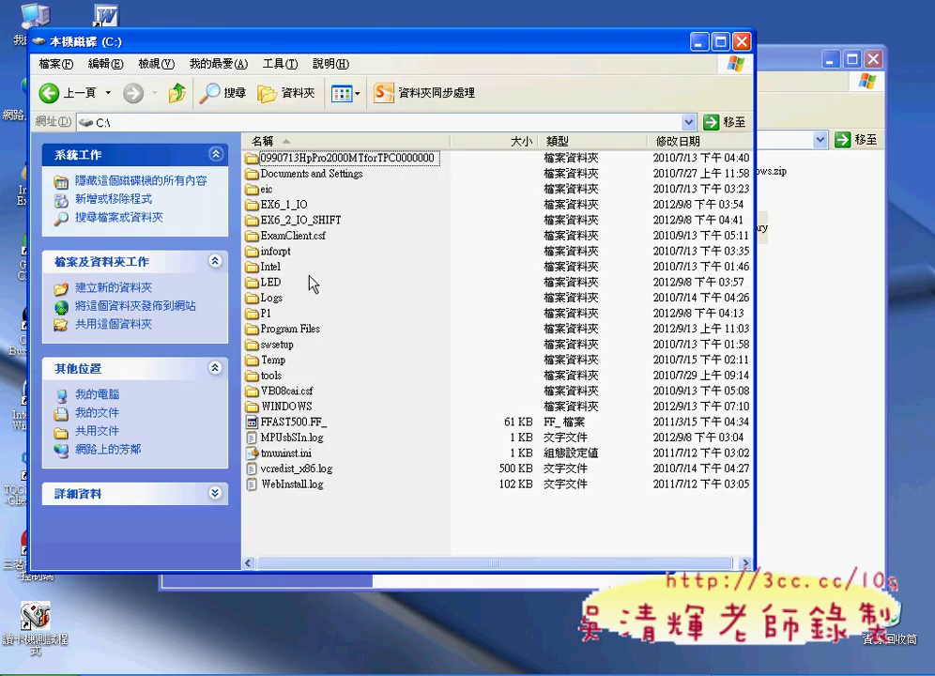
{"action": "left_click", "coordinate": [303, 330]}
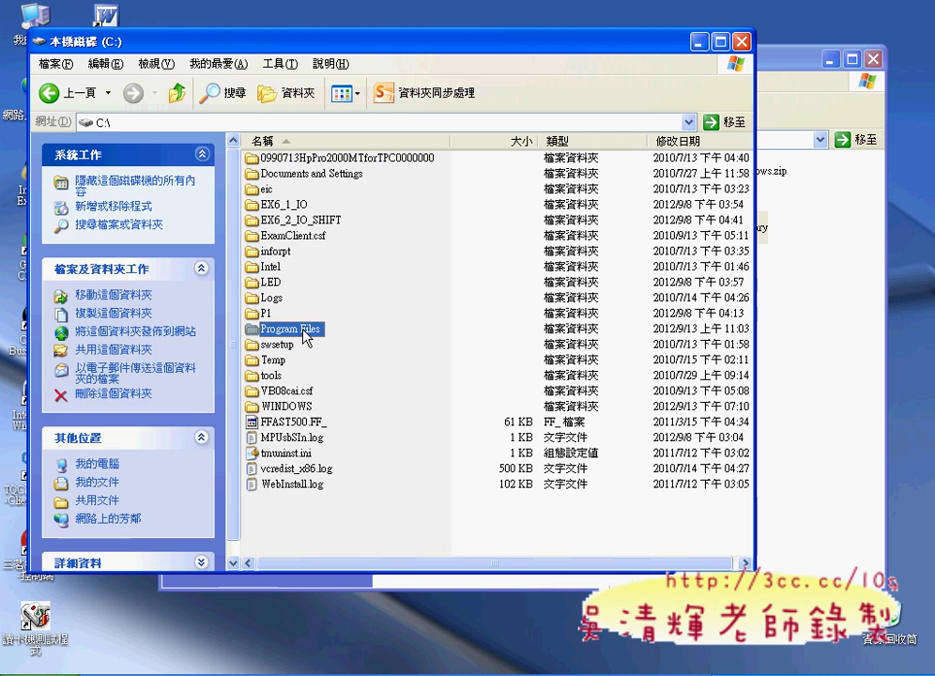
{"action": "double_click", "coordinate": [304, 331]}
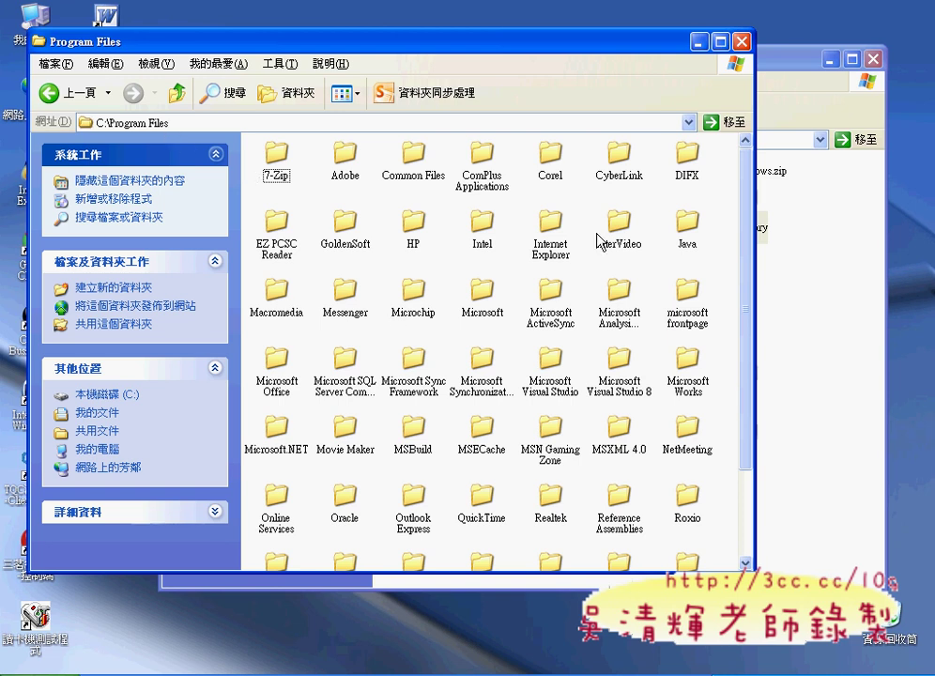
{"action": "left_click", "coordinate": [689, 225]}
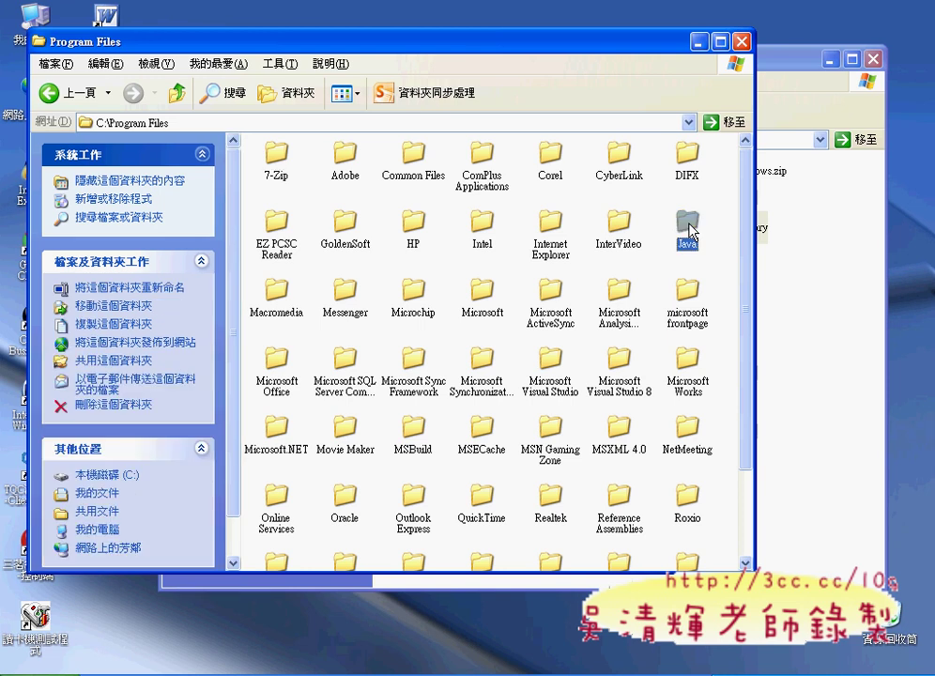
{"action": "double_click", "coordinate": [689, 226]}
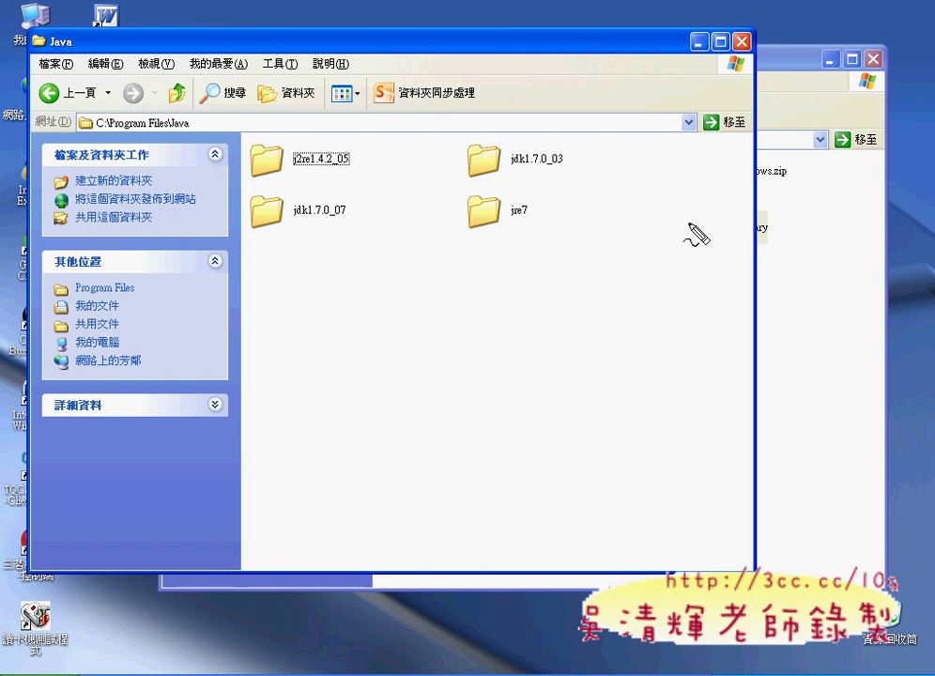
{"action": "left_click_drag", "start_coordinate": [97, 132], "coordinate": [195, 131]}
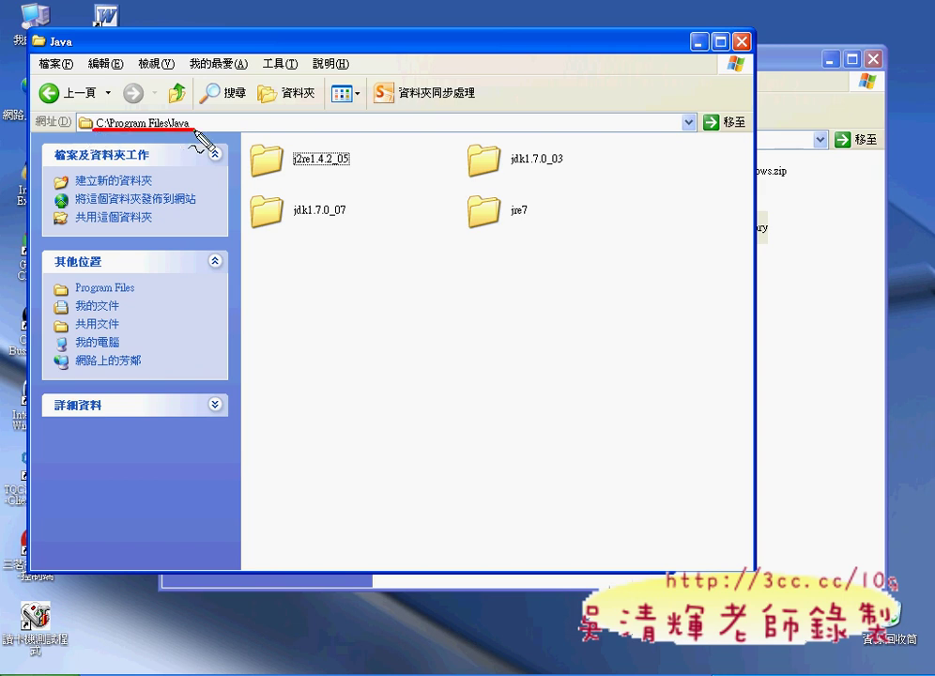
{"action": "mouse_move", "coordinate": [336, 229]}
{"action": "left_mouse_down"}
{"action": "mouse_move", "coordinate": [282, 231]}
{"action": "mouse_move", "coordinate": [340, 200]}
{"action": "mouse_move", "coordinate": [380, 219]}
{"action": "mouse_move", "coordinate": [311, 228]}
{"action": "left_mouse_up"}
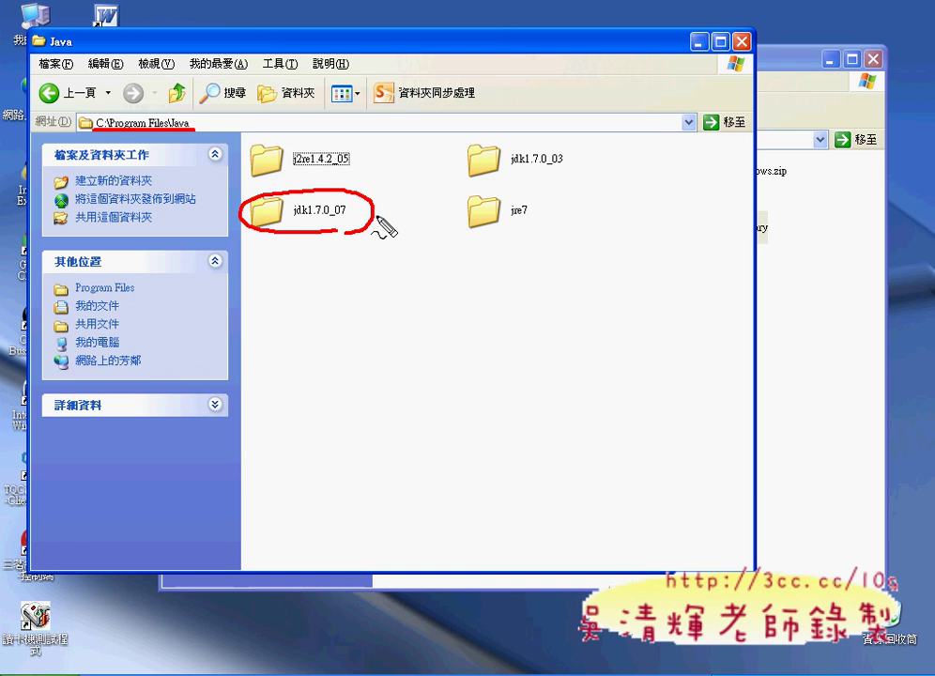
{"action": "key", "text": "Escape"}
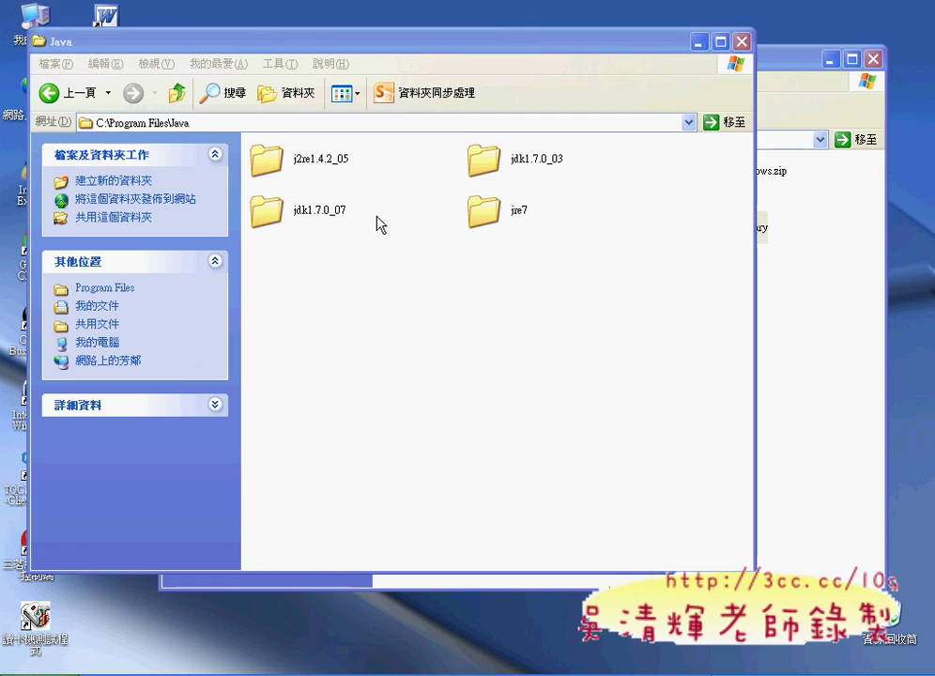
Step: Narrow the Java folder window to reveal the jdk-7u7-windows-i586.exe installer in the folder window behind it
{"action": "left_click", "coordinate": [754, 320]}
{"action": "left_click_drag", "start_coordinate": [754, 320], "coordinate": [459, 320]}
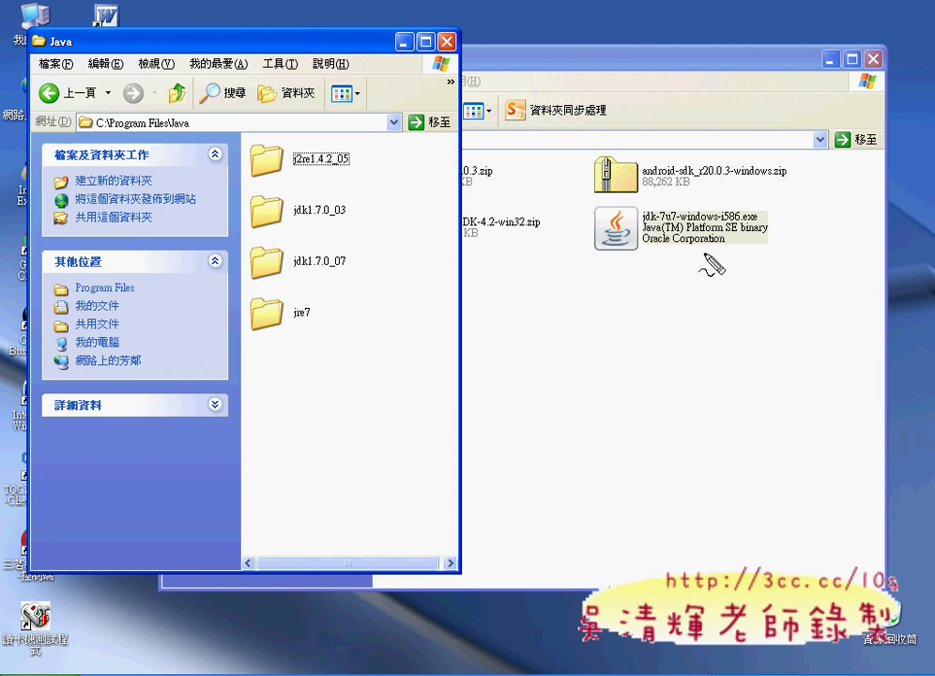
{"action": "mouse_move", "coordinate": [710, 254]}
{"action": "left_mouse_down"}
{"action": "mouse_move", "coordinate": [610, 263]}
{"action": "mouse_move", "coordinate": [648, 205]}
{"action": "mouse_move", "coordinate": [727, 246]}
{"action": "mouse_move", "coordinate": [711, 266]}
{"action": "left_mouse_up"}
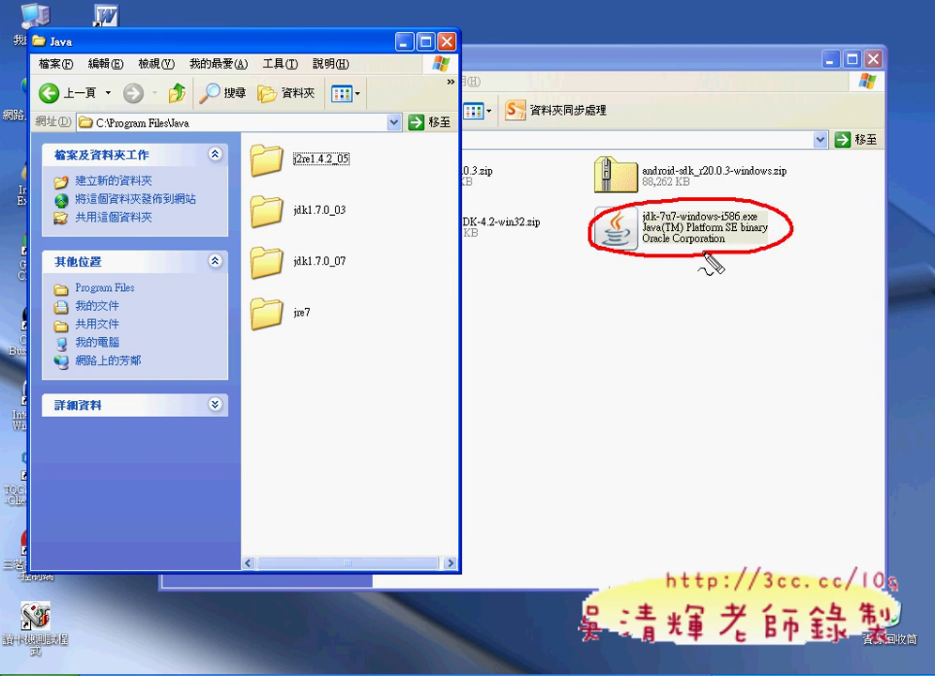
{"action": "key", "text": "Escape"}
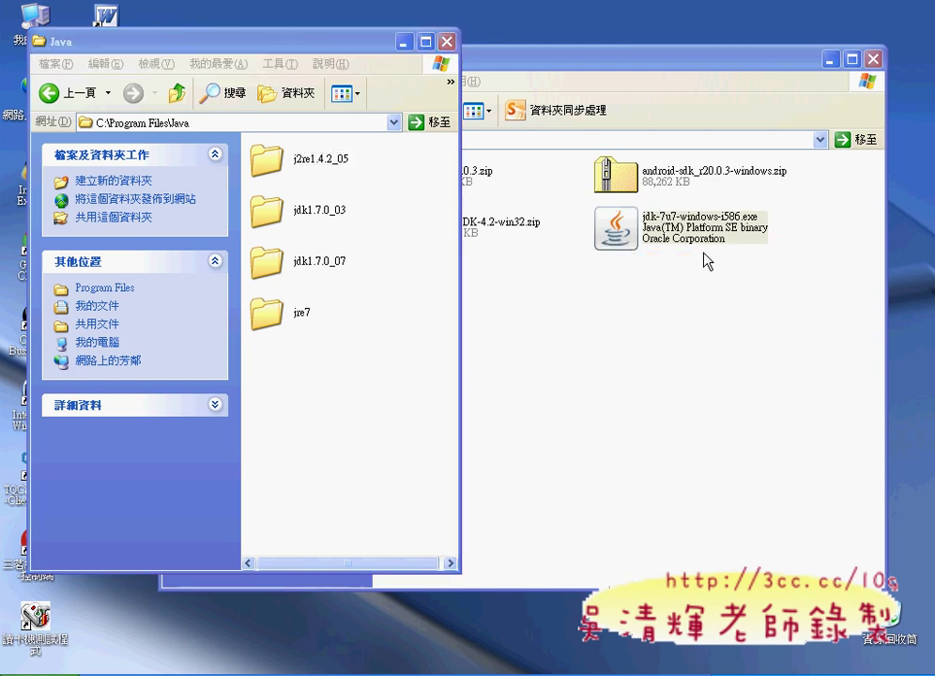
Step: Extract eclipse-SDK-4.2-win32.zip to D:\ with 7-Zip and move the progress window clear of the archive files
{"action": "left_click", "coordinate": [637, 328]}
{"action": "left_click", "coordinate": [470, 235]}
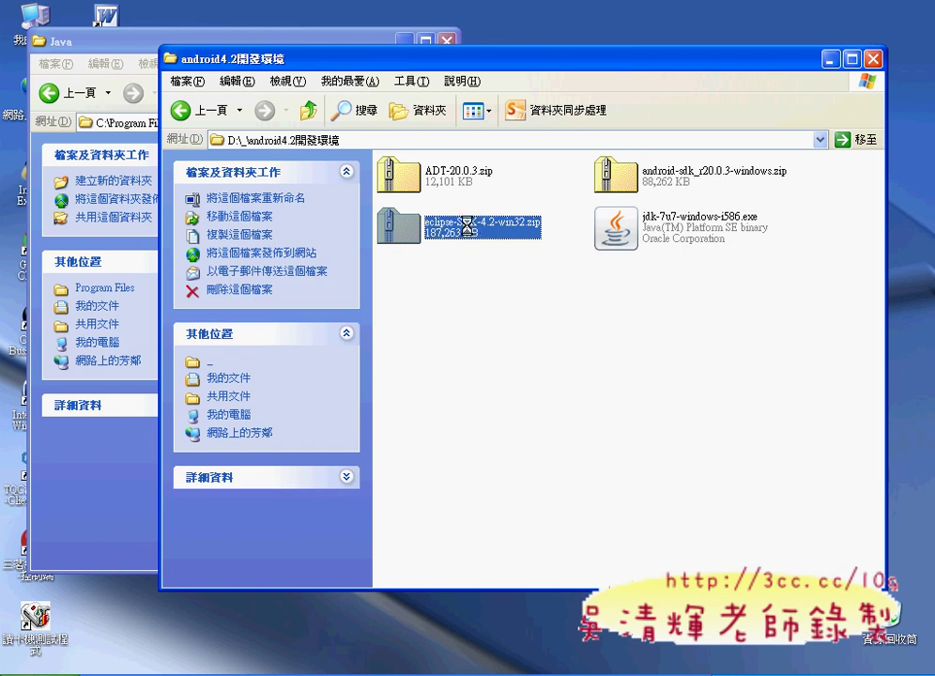
{"action": "right_click", "coordinate": [471, 232]}
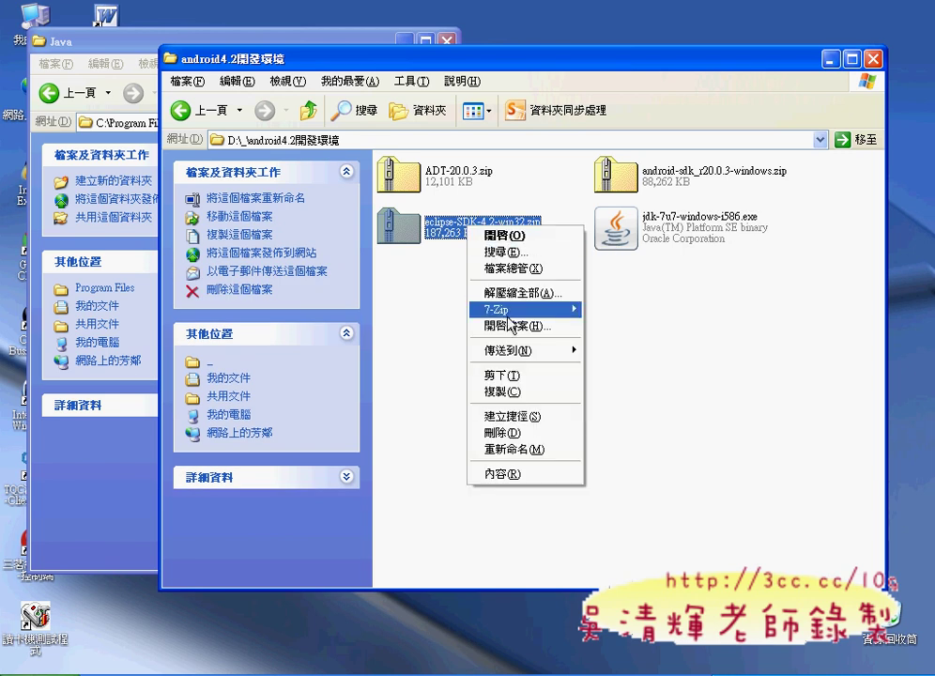
{"action": "mouse_move", "coordinate": [507, 311]}
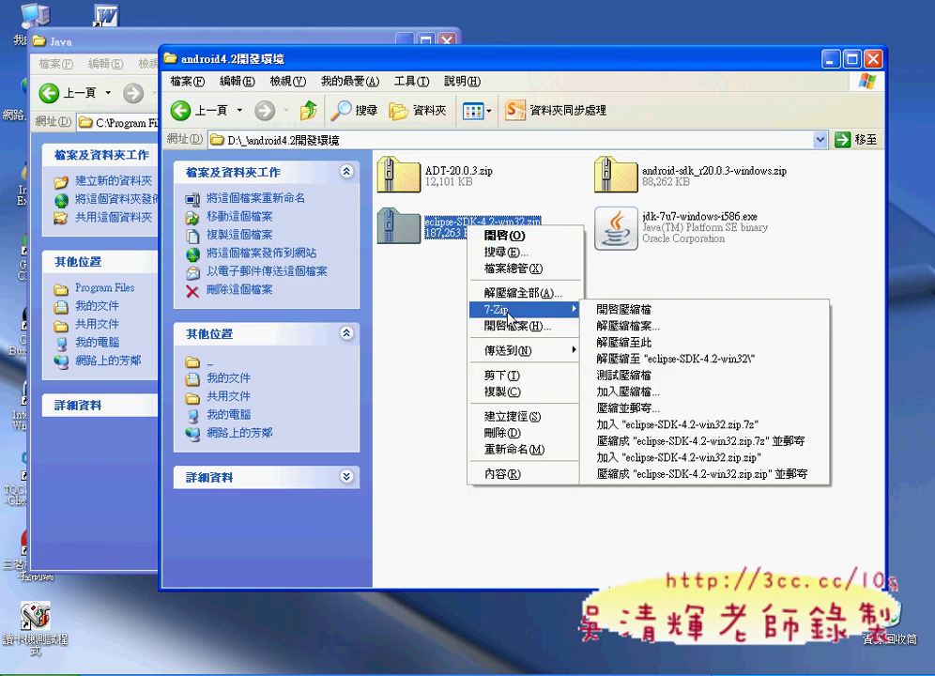
{"action": "left_click", "coordinate": [622, 325]}
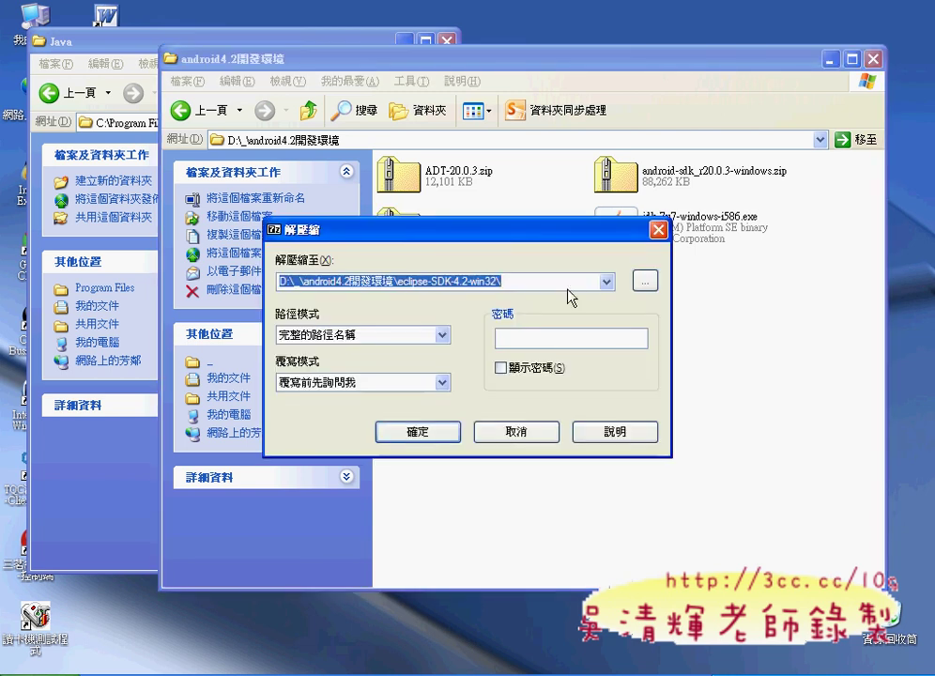
{"action": "left_click", "coordinate": [644, 279]}
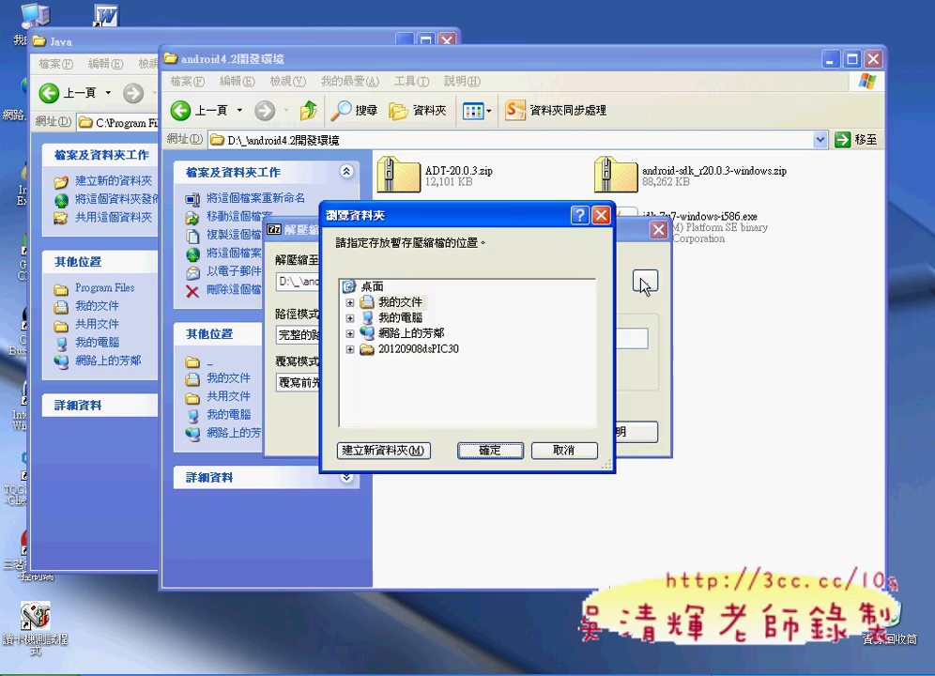
{"action": "left_click", "coordinate": [402, 318]}
{"action": "double_click", "coordinate": [413, 320]}
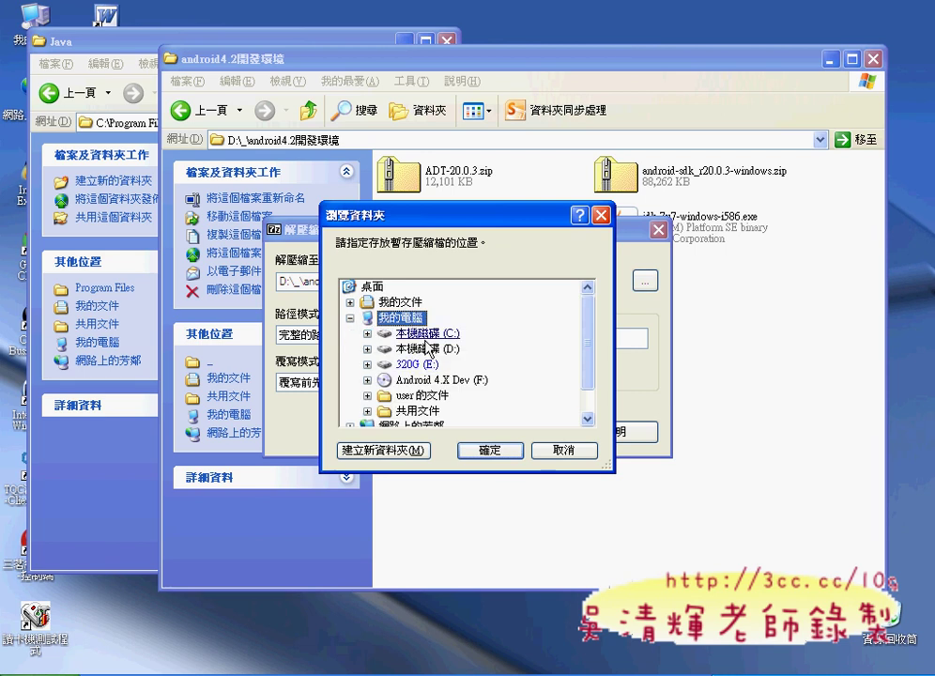
{"action": "double_click", "coordinate": [425, 349]}
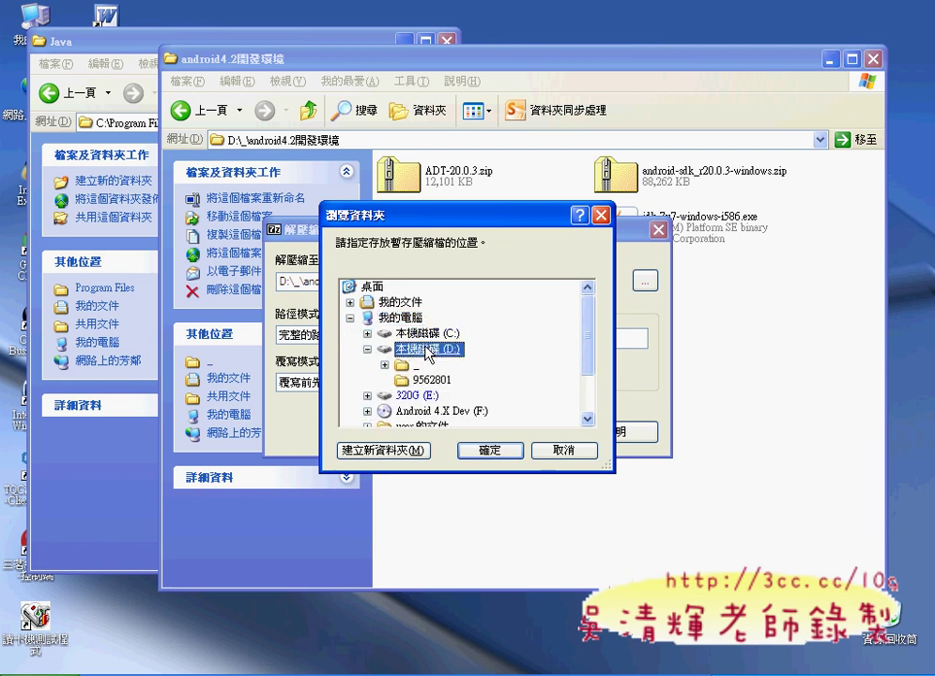
{"action": "left_click", "coordinate": [491, 451]}
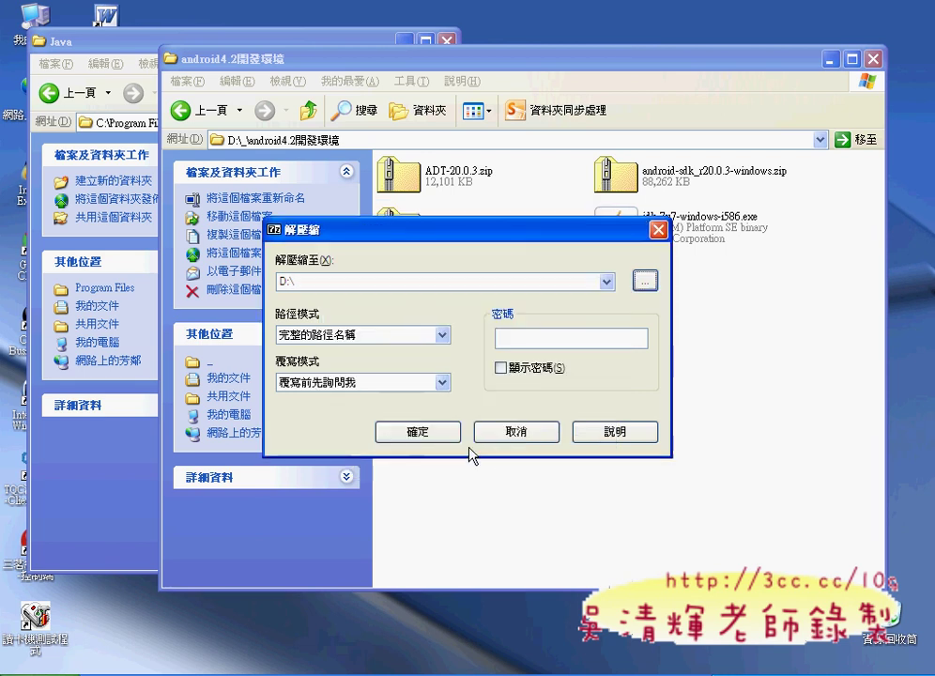
{"action": "left_click", "coordinate": [417, 432]}
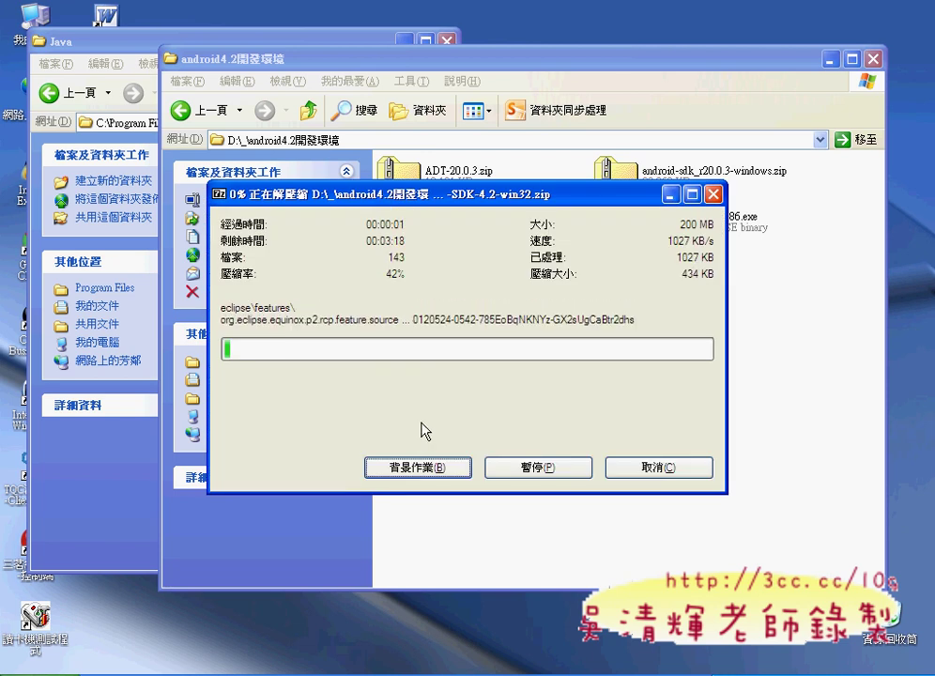
{"action": "left_click_drag", "start_coordinate": [468, 195], "coordinate": [493, 318]}
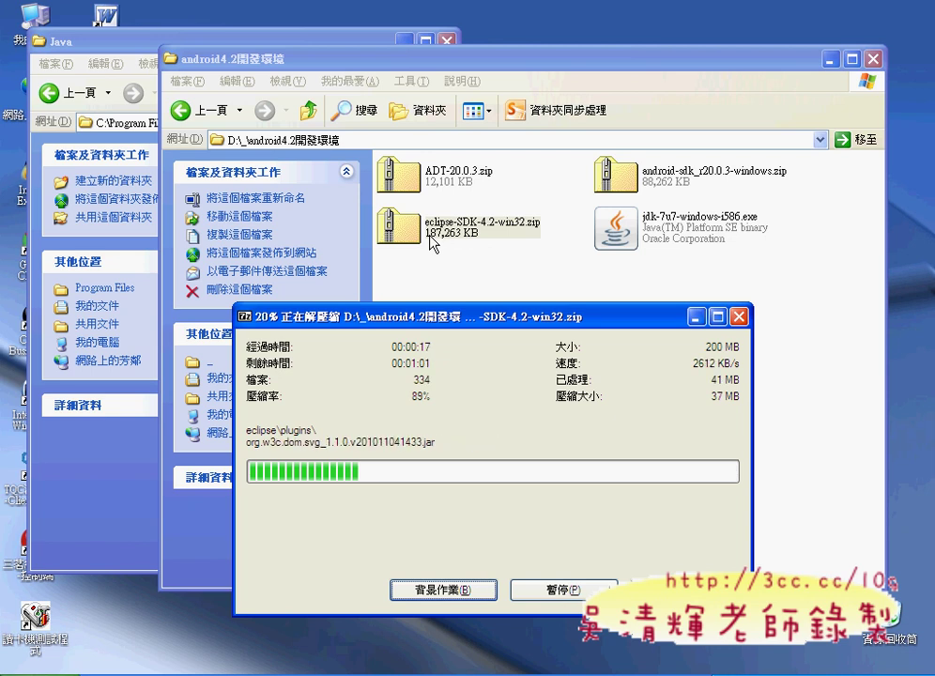
{"action": "mouse_move", "coordinate": [774, 253]}
{"action": "left_mouse_down"}
{"action": "mouse_move", "coordinate": [615, 255]}
{"action": "mouse_move", "coordinate": [376, 234]}
{"action": "mouse_move", "coordinate": [509, 208]}
{"action": "mouse_move", "coordinate": [752, 221]}
{"action": "mouse_move", "coordinate": [716, 262]}
{"action": "left_mouse_up"}
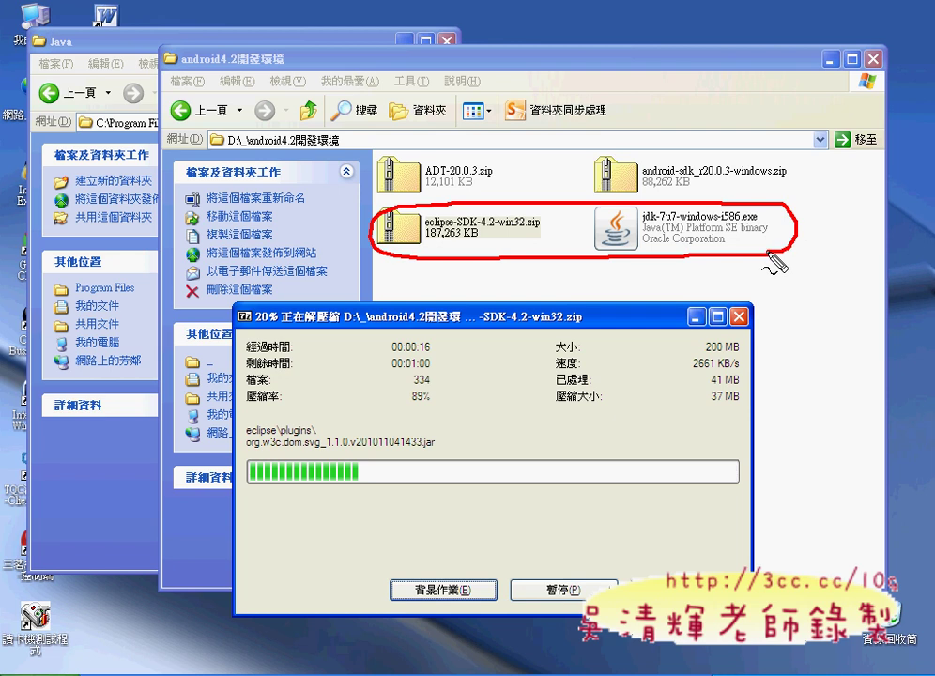
{"action": "mouse_move", "coordinate": [820, 206]}
{"action": "left_mouse_down"}
{"action": "mouse_move", "coordinate": [851, 208]}
{"action": "mouse_move", "coordinate": [818, 251]}
{"action": "mouse_move", "coordinate": [862, 246]}
{"action": "mouse_move", "coordinate": [897, 265]}
{"action": "mouse_move", "coordinate": [804, 279]}
{"action": "left_mouse_up"}
{"action": "mouse_move", "coordinate": [804, 278]}
{"action": "left_mouse_down"}
{"action": "mouse_move", "coordinate": [806, 254]}
{"action": "mouse_move", "coordinate": [902, 279]}
{"action": "left_mouse_up"}
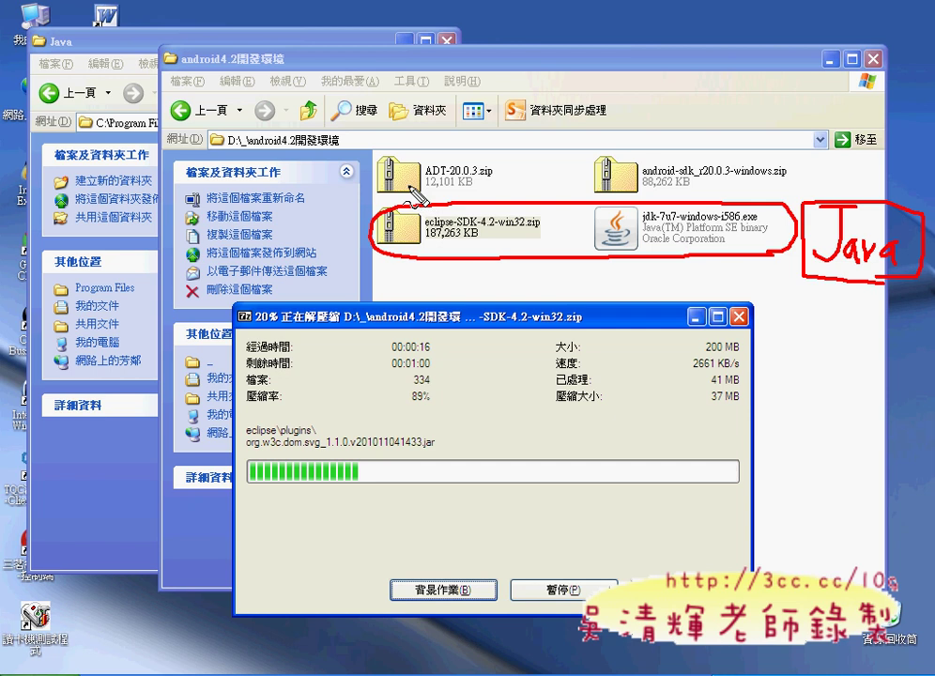
{"action": "mouse_move", "coordinate": [459, 186]}
{"action": "left_mouse_down"}
{"action": "mouse_move", "coordinate": [410, 186]}
{"action": "mouse_move", "coordinate": [418, 161]}
{"action": "mouse_move", "coordinate": [503, 158]}
{"action": "mouse_move", "coordinate": [503, 184]}
{"action": "mouse_move", "coordinate": [463, 200]}
{"action": "mouse_move", "coordinate": [483, 212]}
{"action": "left_mouse_up"}
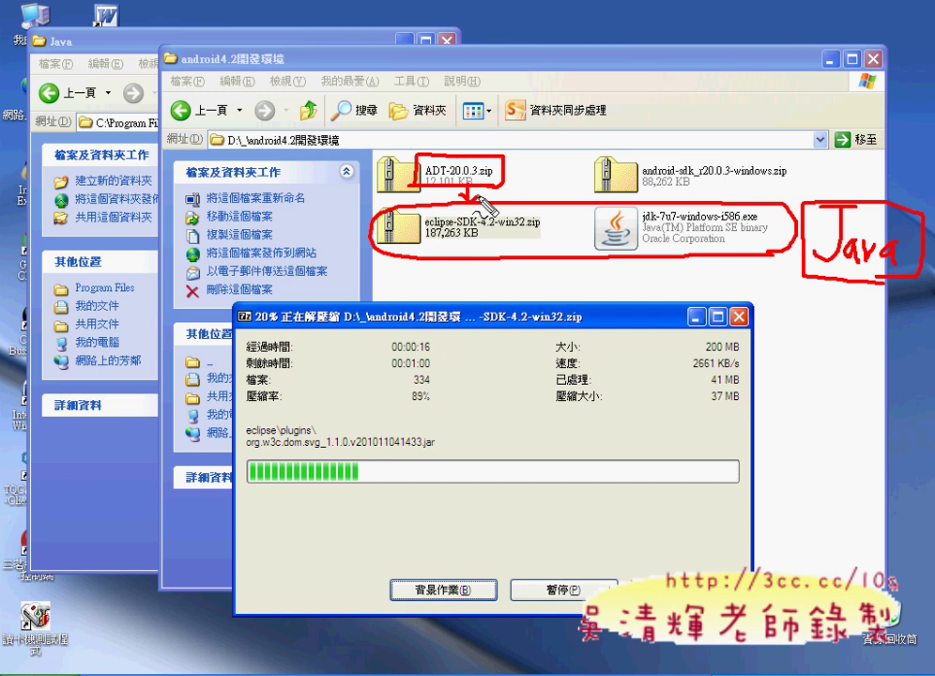